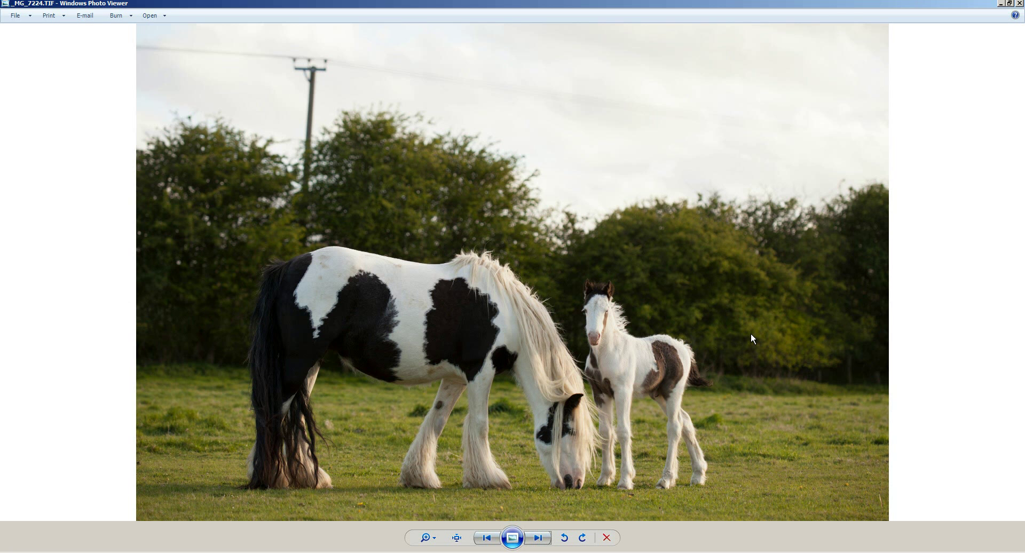
Step: Advance from _MG_7224.TIF to the warmer-toned _MG_7224.JPG in Windows Photo Viewer
key("Right")
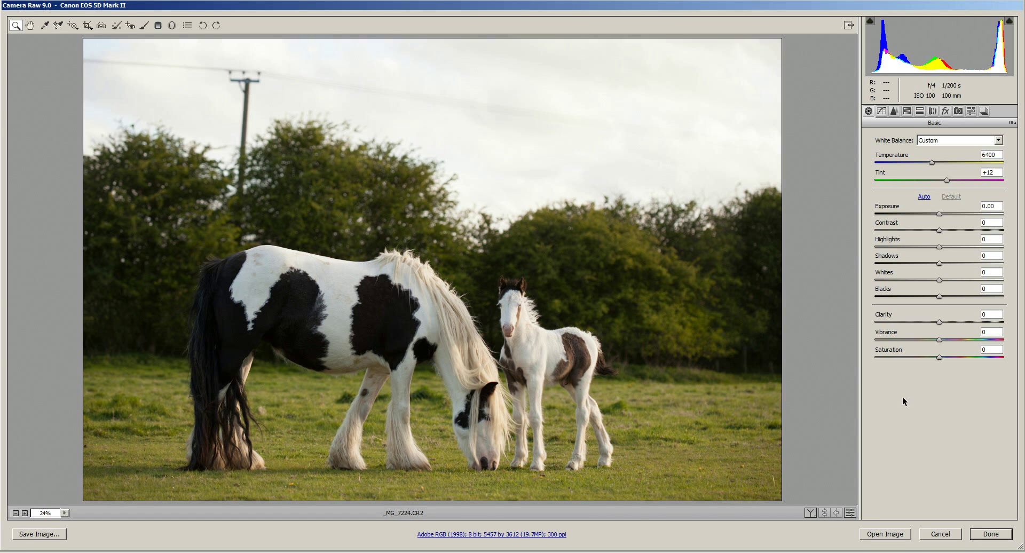
Step: Show the Tone Curve panel's Point tab for the horse photo
left_click(882, 111)
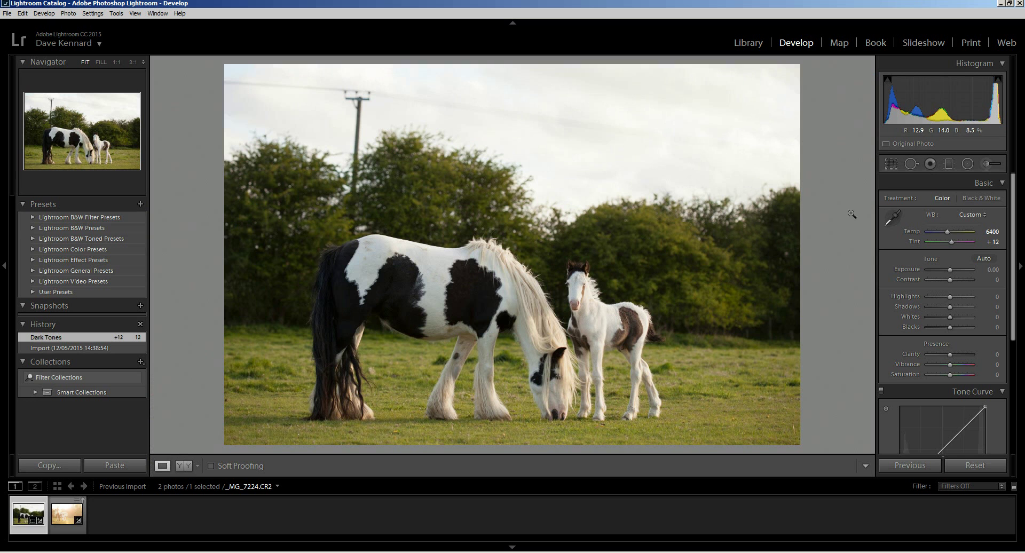
Step: Scroll to Tone Curve and toggle between region sliders and point-curve editing, ending on the point curve
scroll(1019, 205, "down", 1)
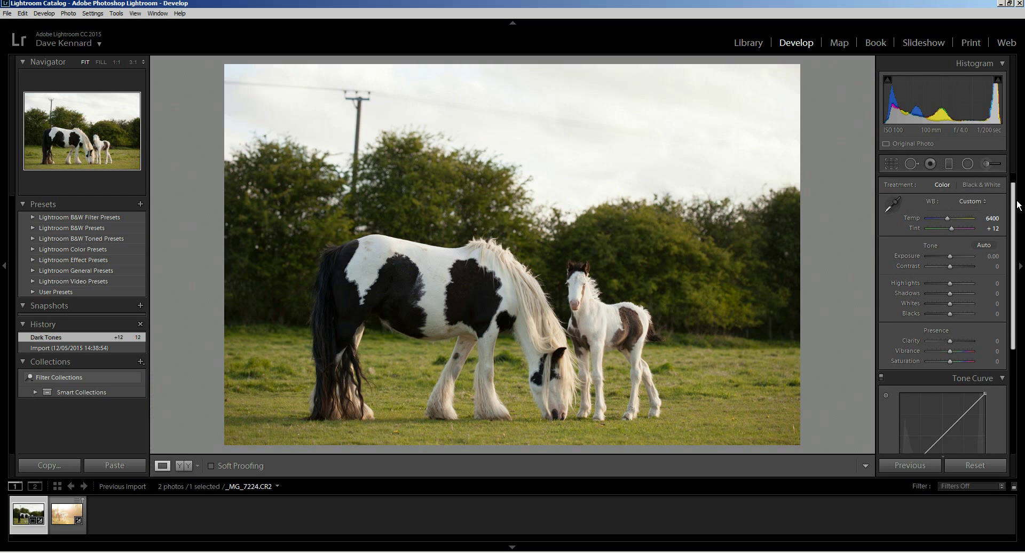
left_click_drag(1018, 204, 1016, 297)
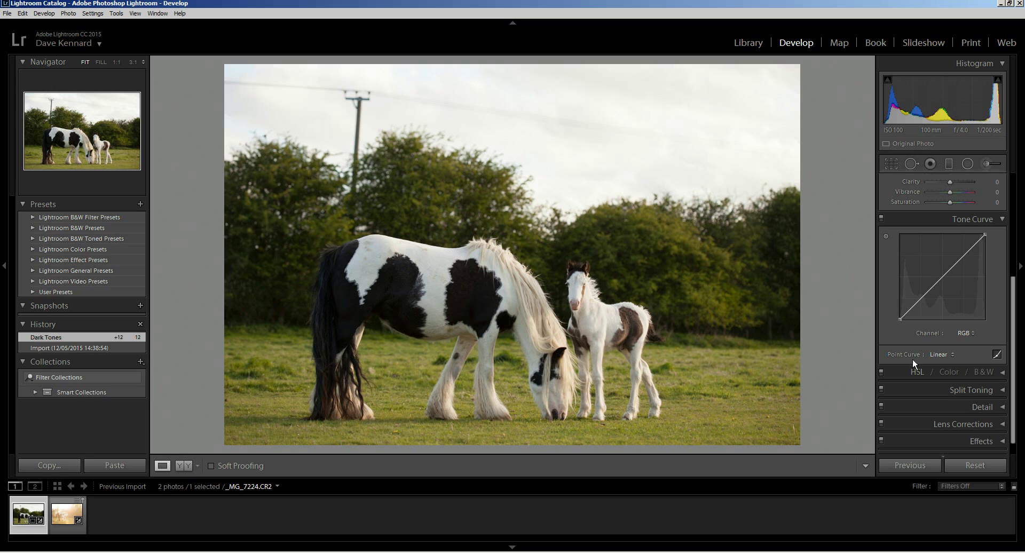
left_click(997, 354)
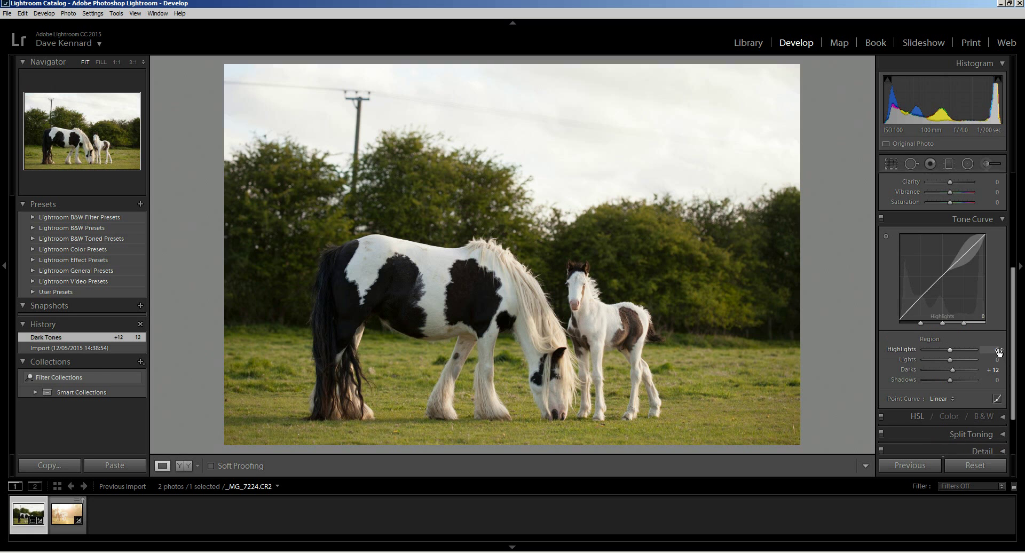
left_click(997, 401)
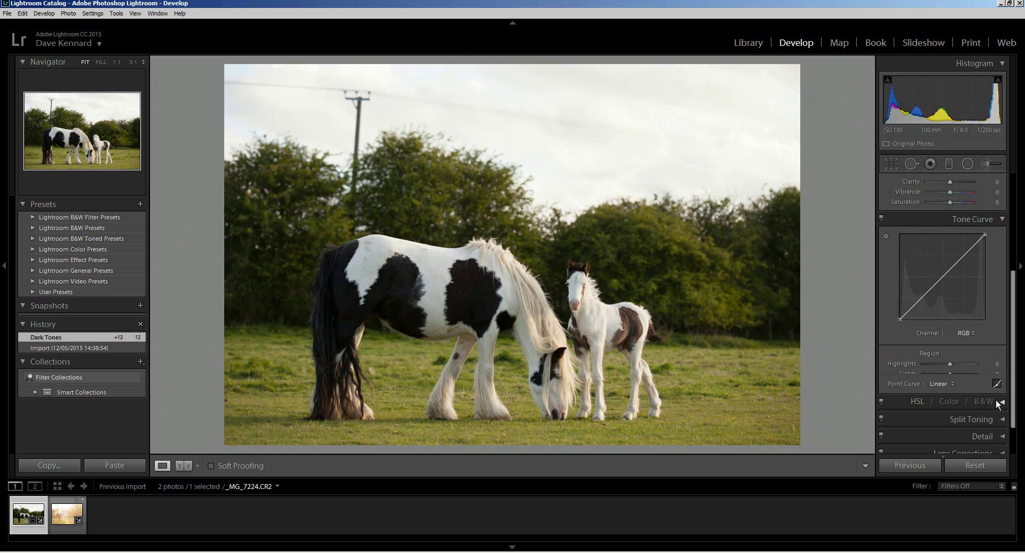
left_click(997, 340)
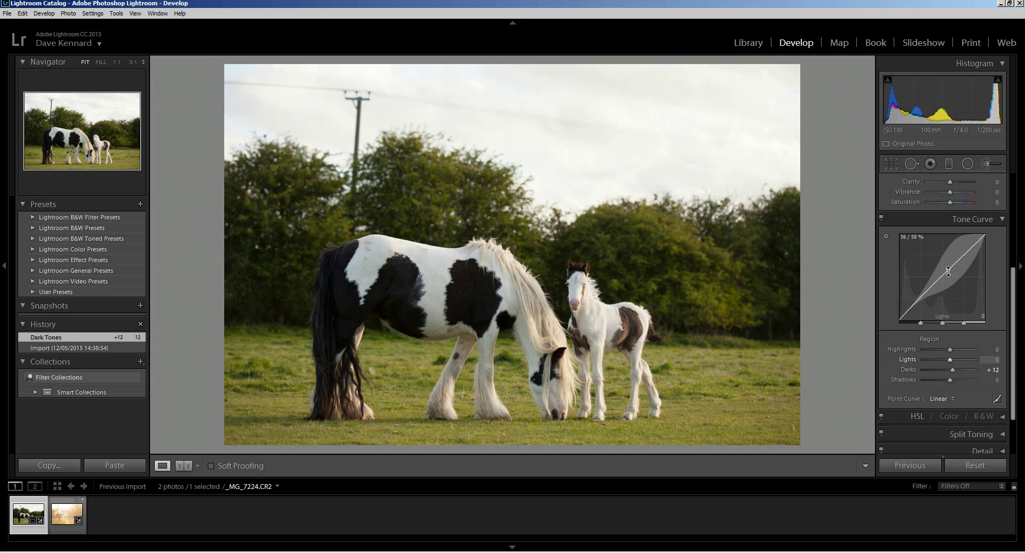
left_click(997, 401)
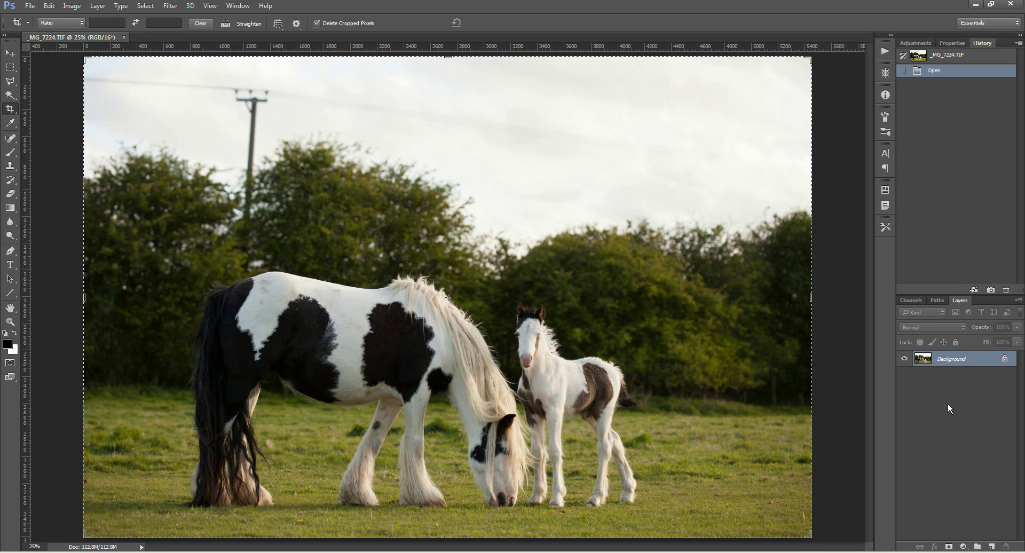
Step: Create a Curves 1 adjustment layer above the Background layer
left_click(964, 547)
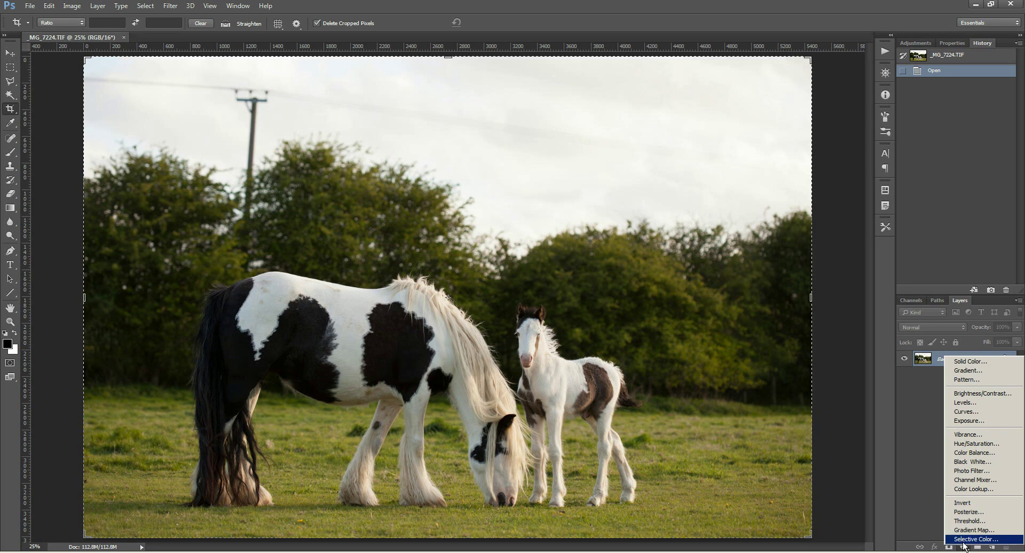
left_click(980, 411)
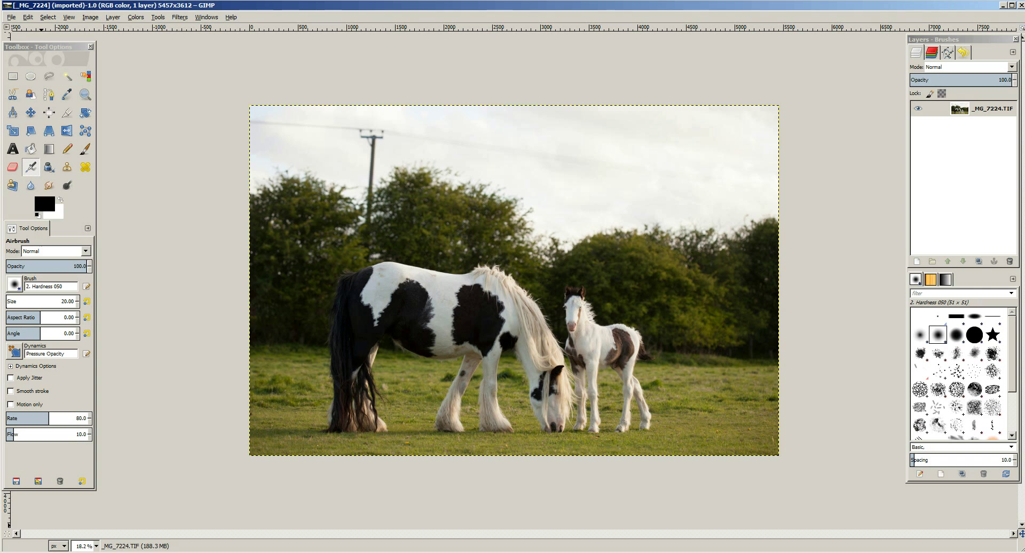
Step: Open and close GIMP's Colors > Curves dialog, then switch to the SmartCurve V2.2 plugin web page
left_click(135, 19)
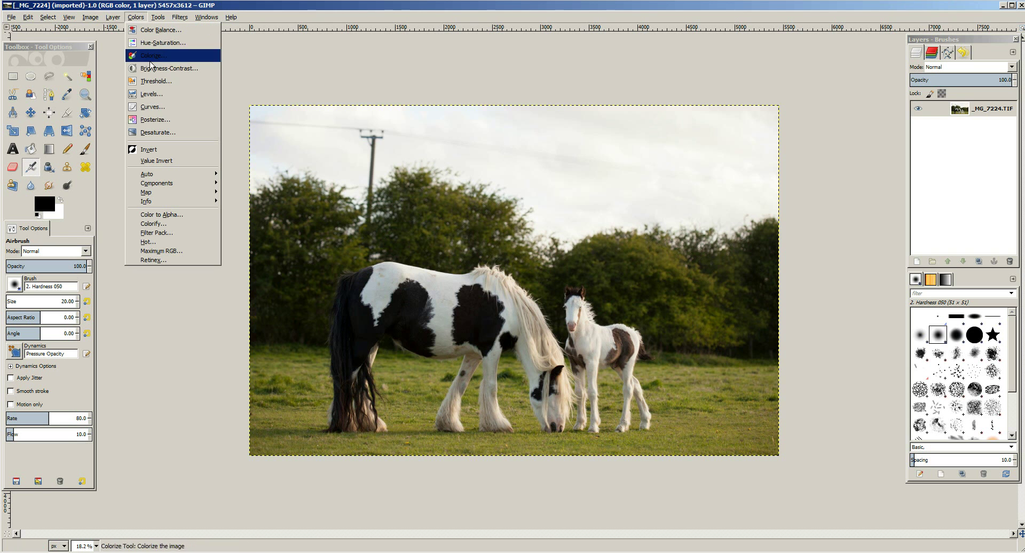
left_click(167, 111)
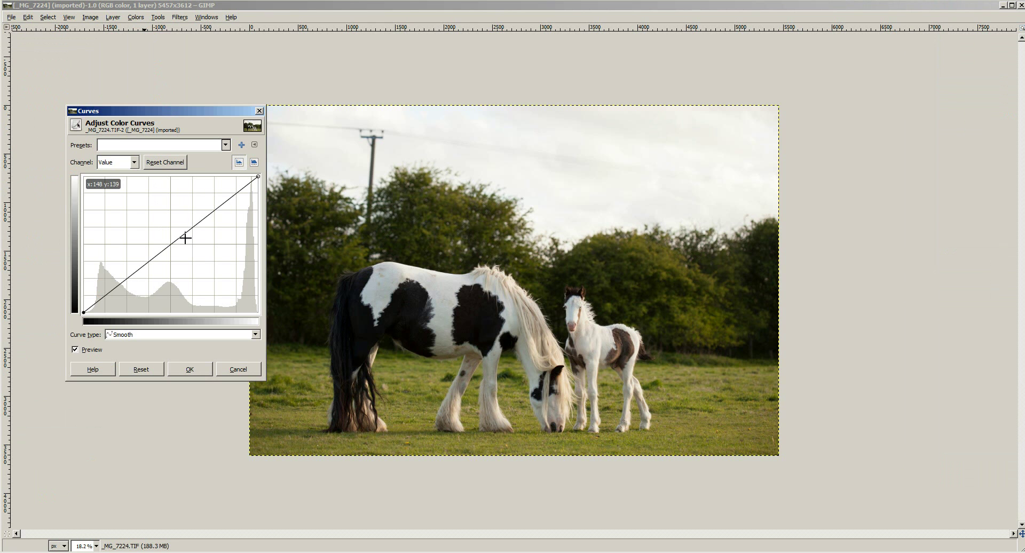
left_click(238, 369)
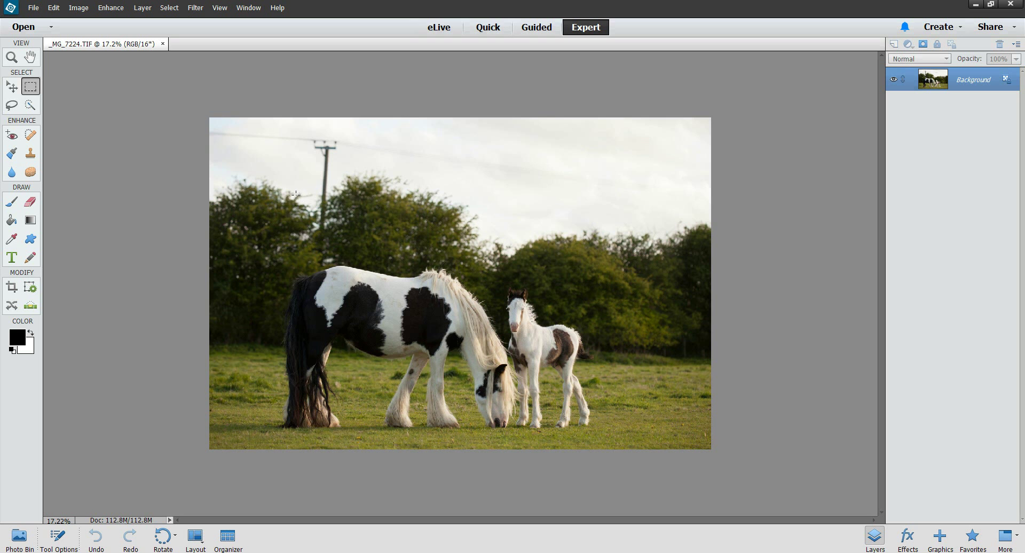
key("alt+Tab")
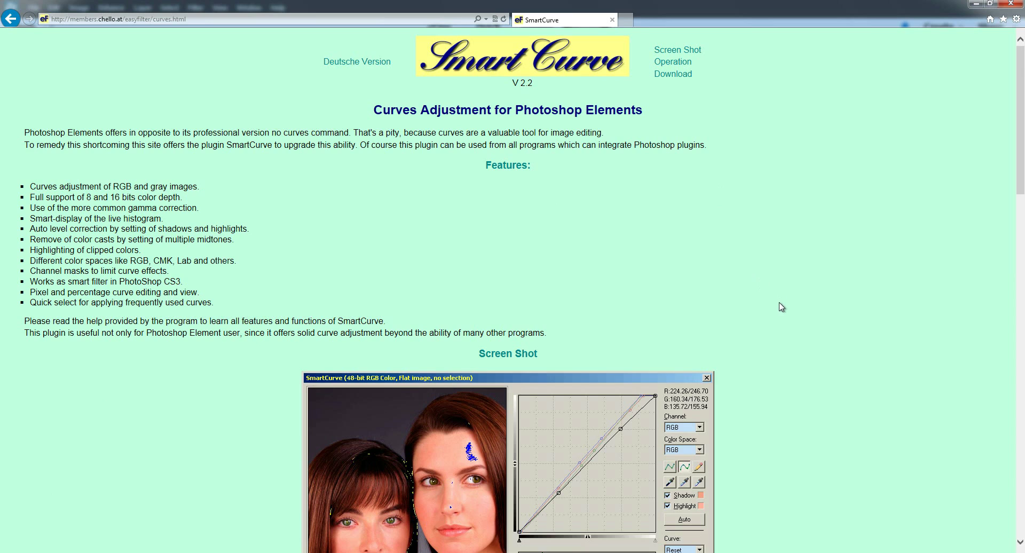
Step: Skim the SmartCurve V2.2 page, then return to _MG_7224.TIF in Photoshop Elements
scroll(782, 308, "down", 3)
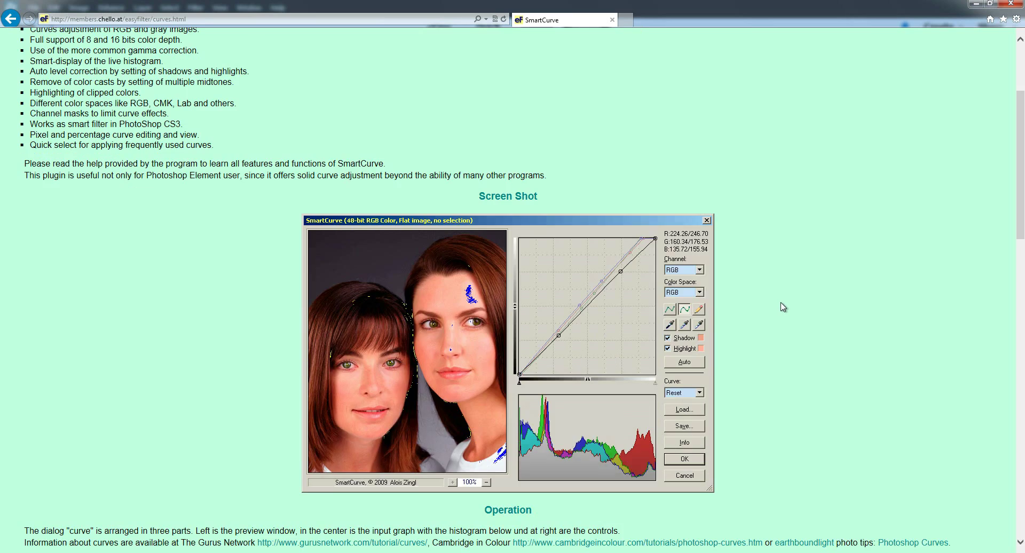
scroll(783, 307, "up", 3)
scroll(783, 309, "down", 20)
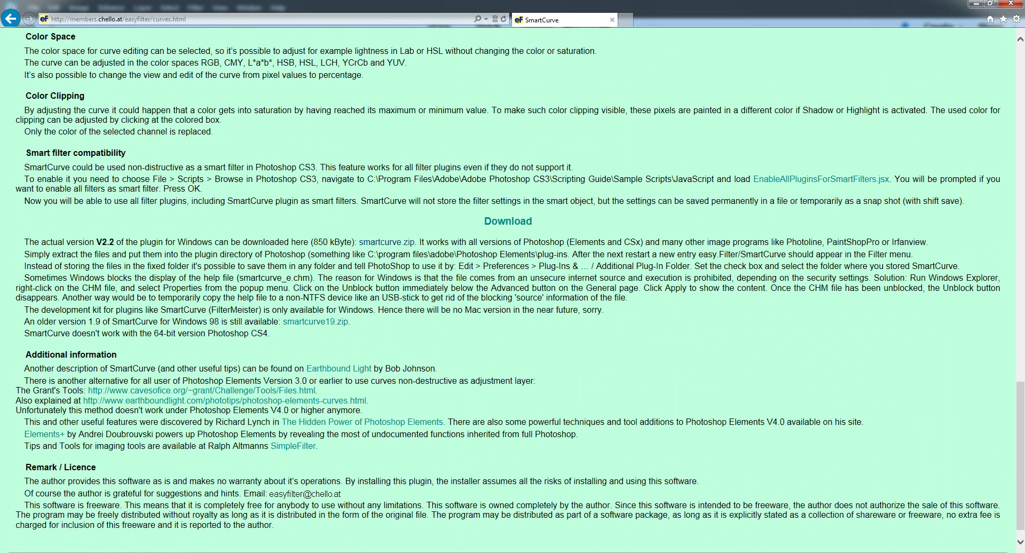
key("alt+Tab")
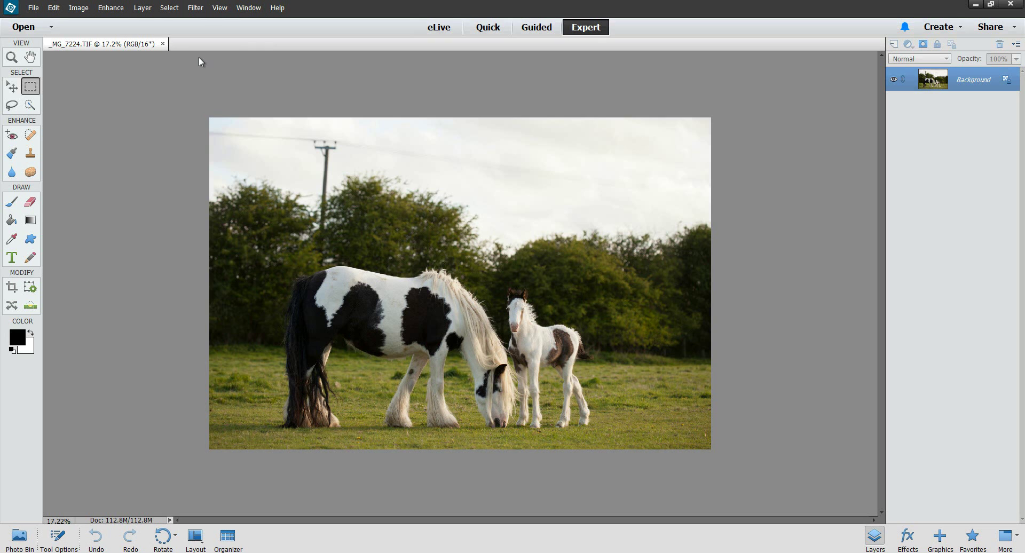
Step: Launch Filter > easy.Filter > SmartCurve on the horse photo
left_click(194, 11)
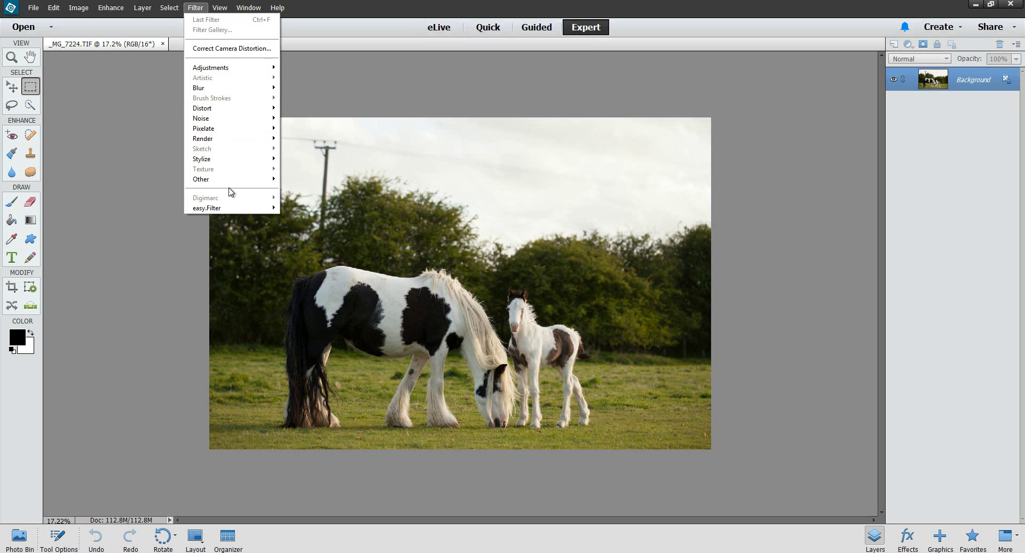
mouse_move(229, 210)
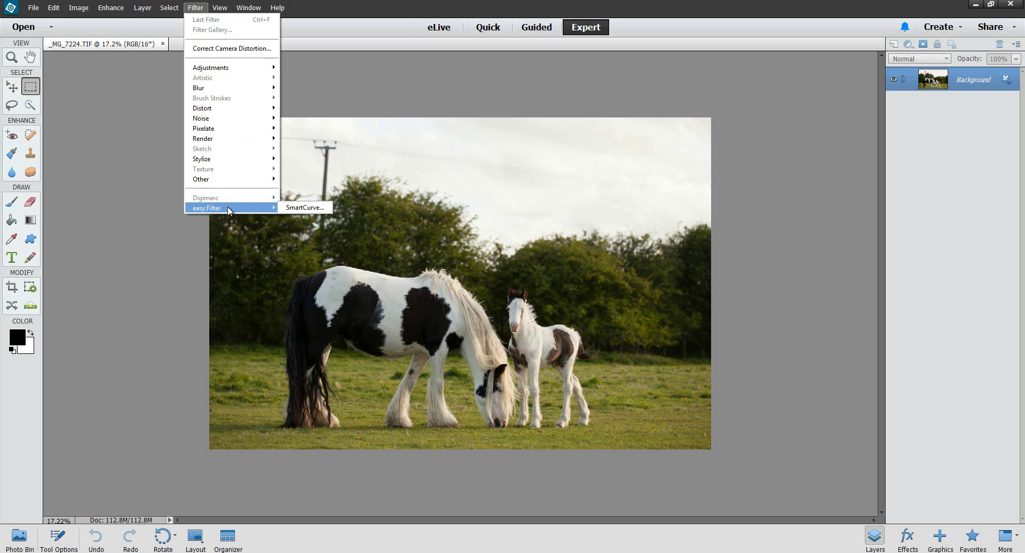
left_click(305, 208)
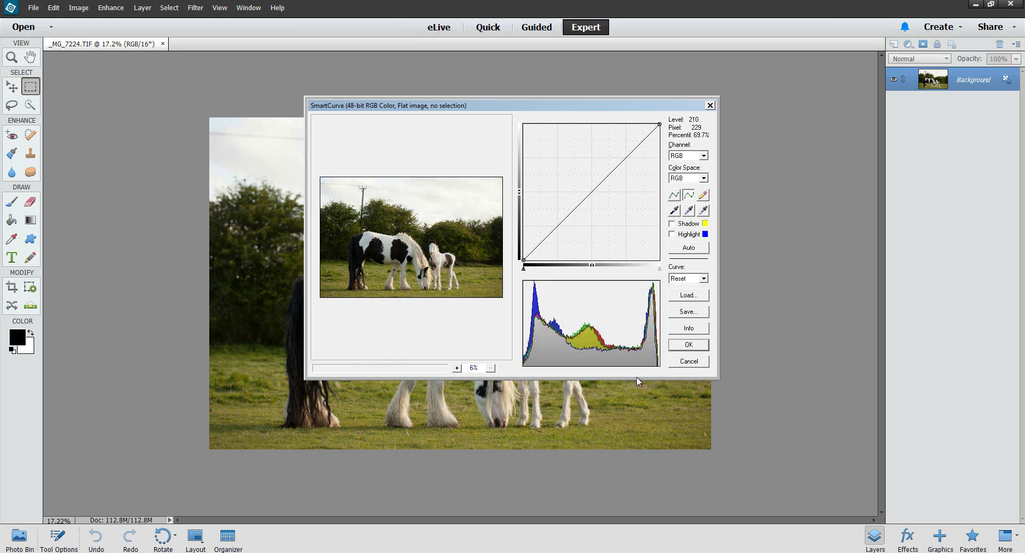
Step: Close SmartCurve and lift the RGB point curve's black point for a faded haze
left_click(711, 105)
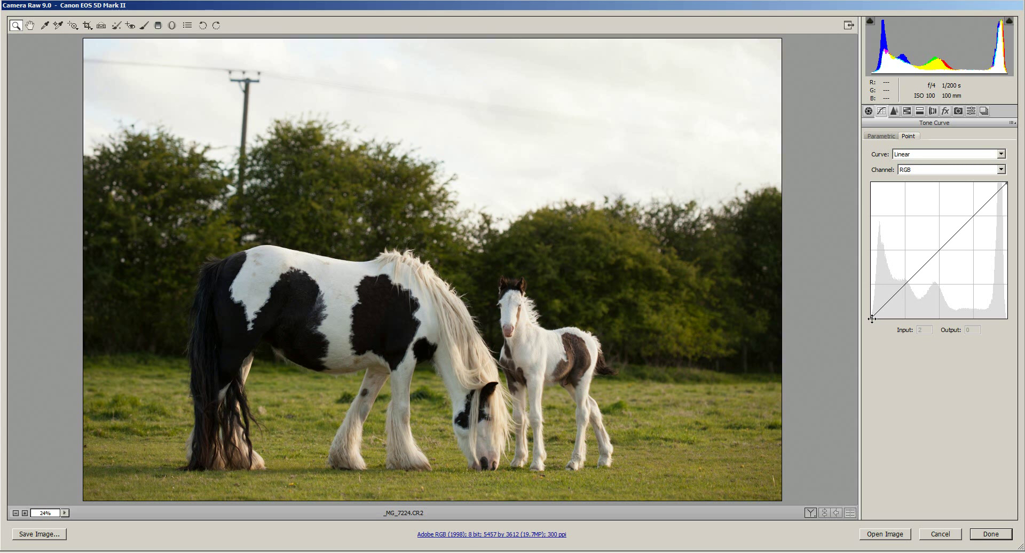
left_click_drag(872, 319, 862, 292)
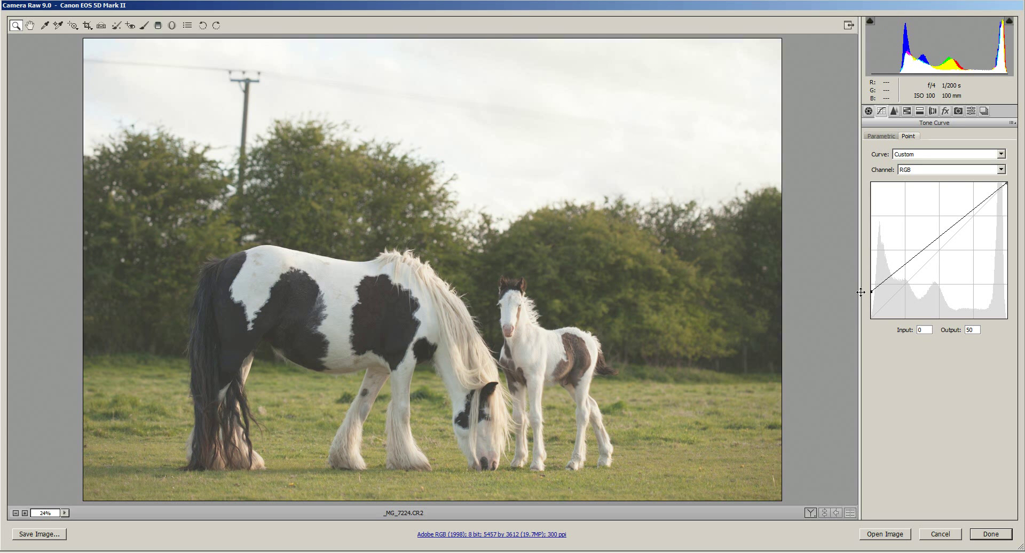
left_click_drag(861, 292, 854, 331)
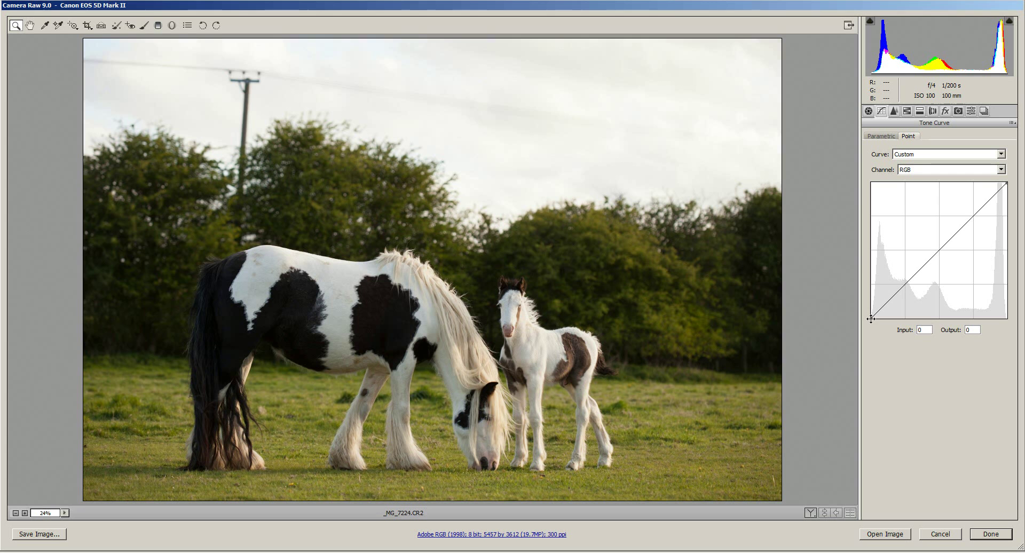
left_click_drag(871, 319, 865, 288)
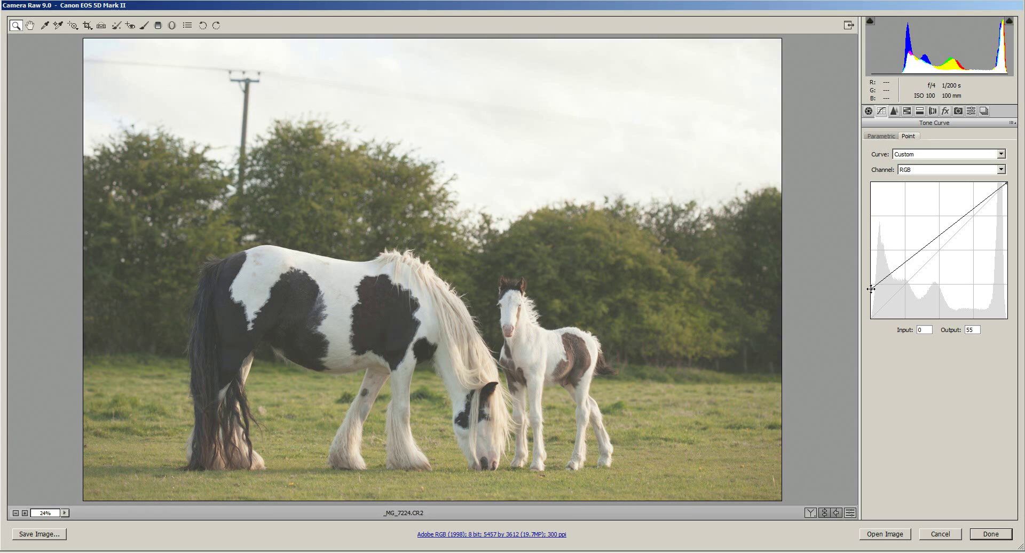
Step: Add a midtone point to the RGB curve and nudge it up slightly
left_click(1007, 183)
left_click(940, 249)
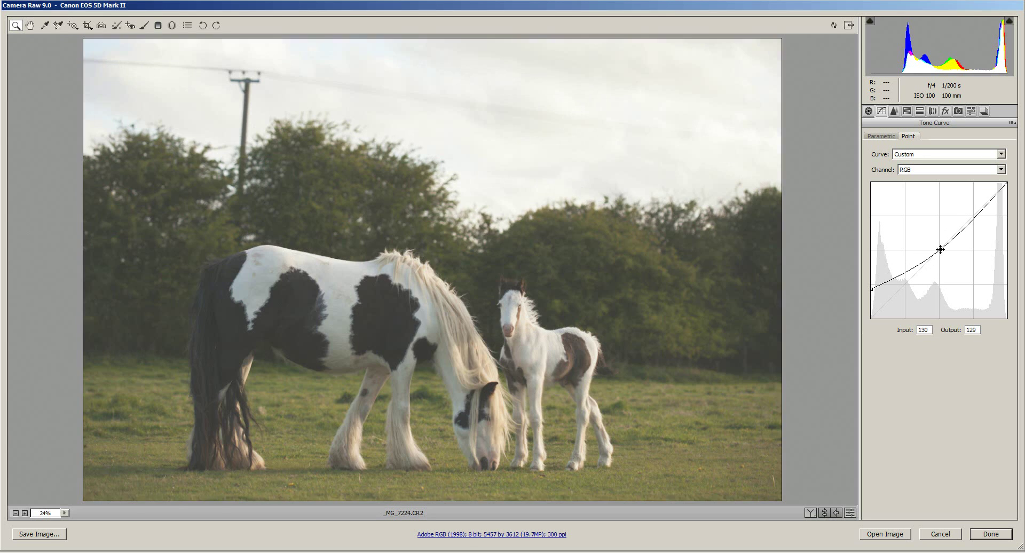
left_click_drag(940, 247, 1007, 165)
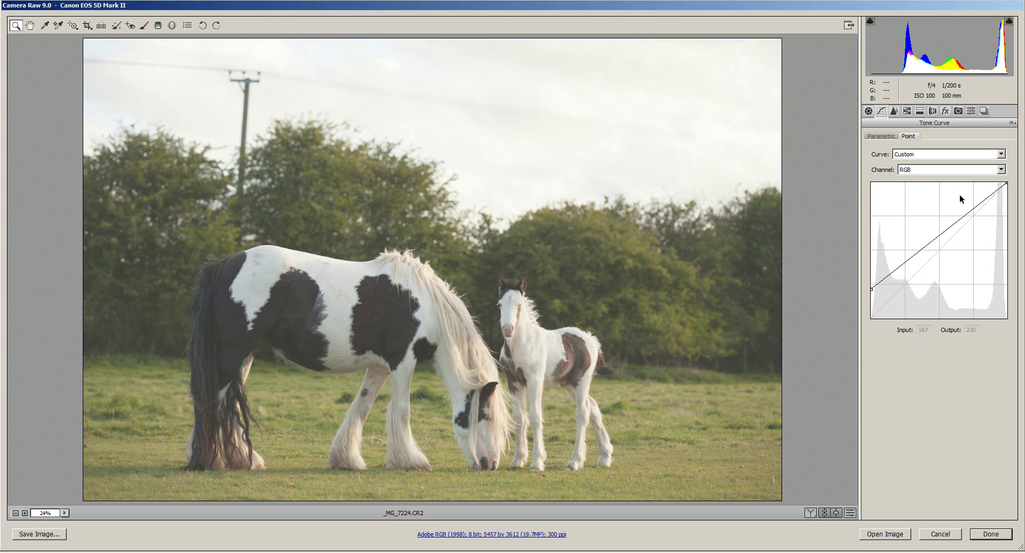
Step: Switch the point curve to the Blue channel and try bowing it upward
left_click(940, 168)
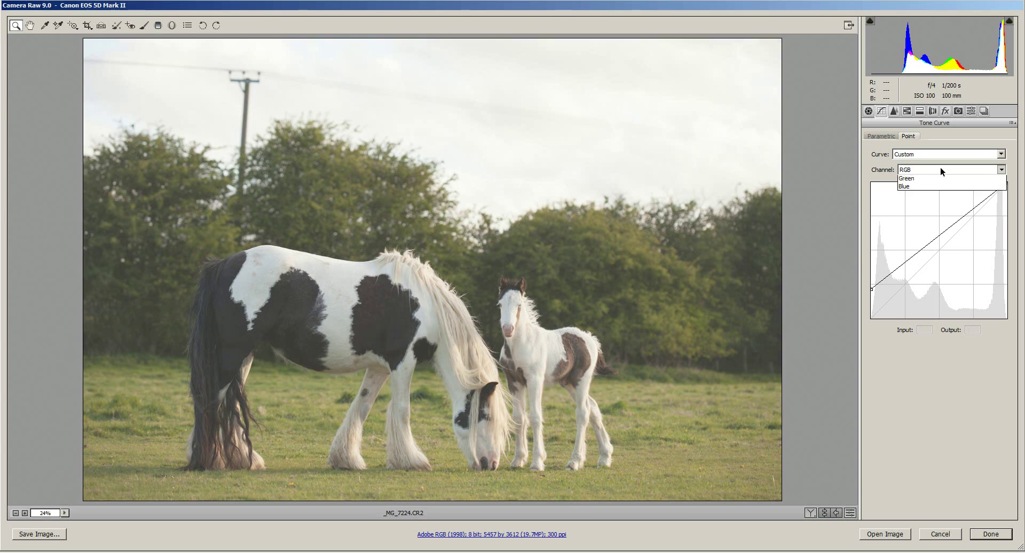
left_click(914, 204)
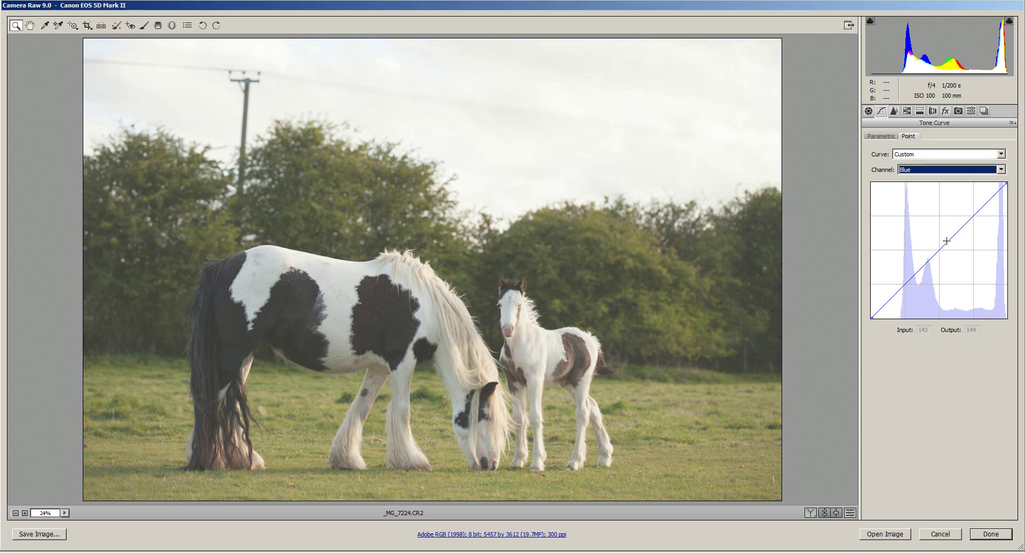
left_click_drag(947, 242, 693, 447)
Step: Pull the blue curve's top endpoint down to output 233 to warm the highlights
left_click(1008, 183)
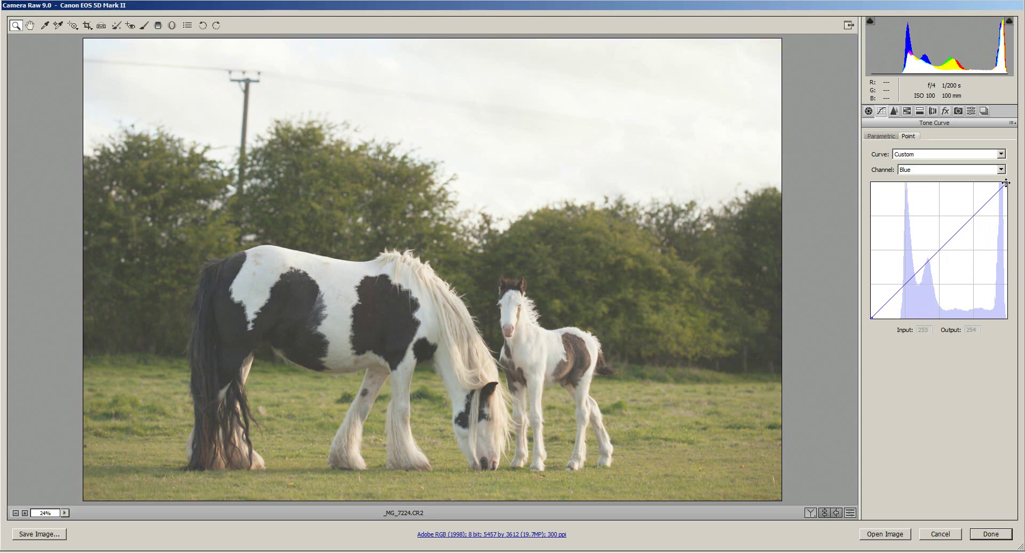
left_click(1007, 182)
left_click_drag(1007, 182, 1010, 193)
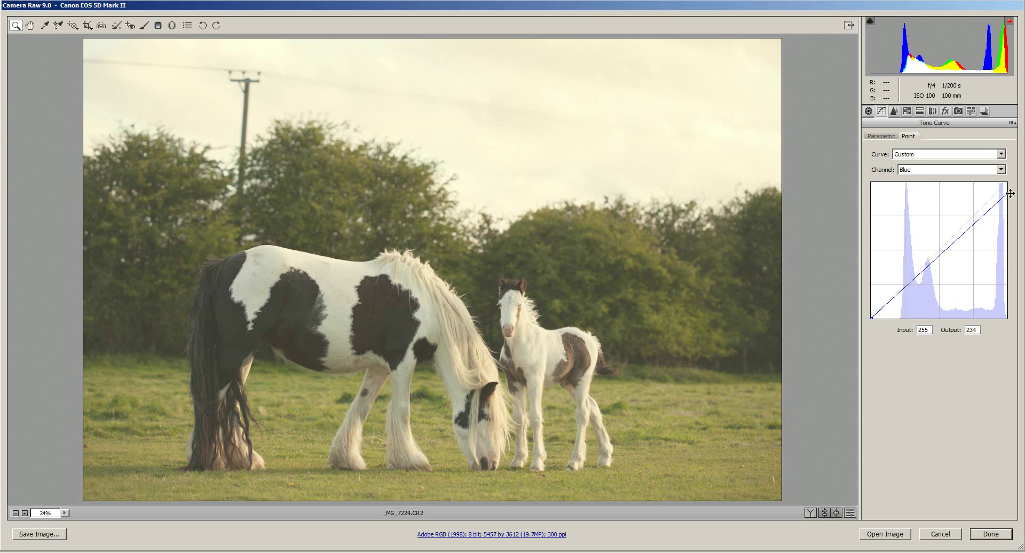
left_click_drag(1011, 193, 1011, 194)
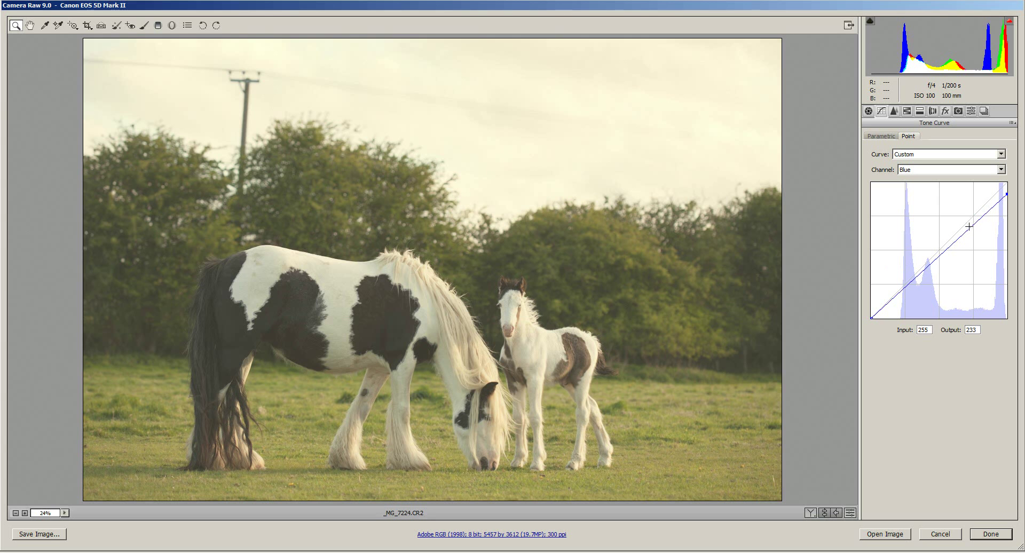
Step: Add a blue midtone point, then place a shadow point at input 63, output 69
left_click(941, 255)
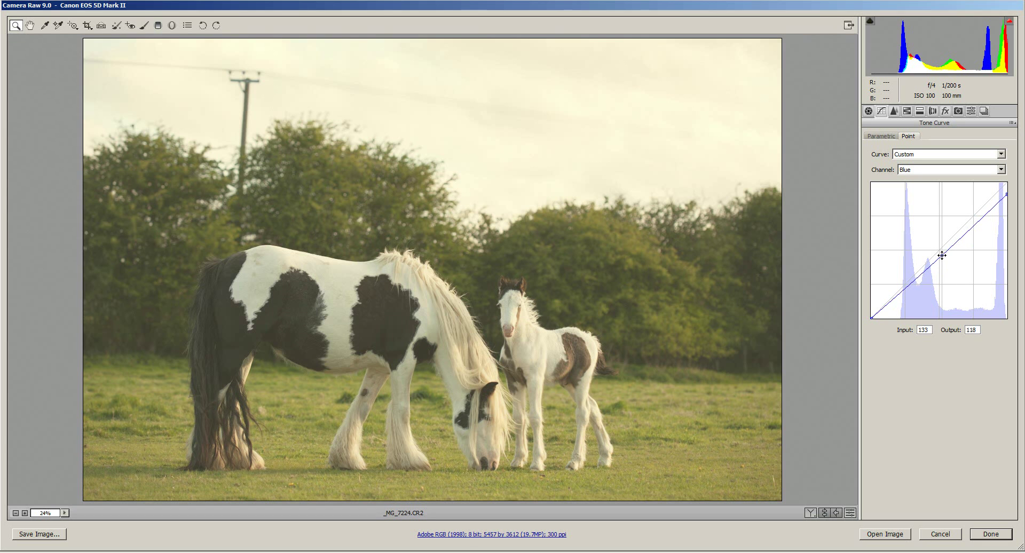
left_click_drag(943, 253, 941, 255)
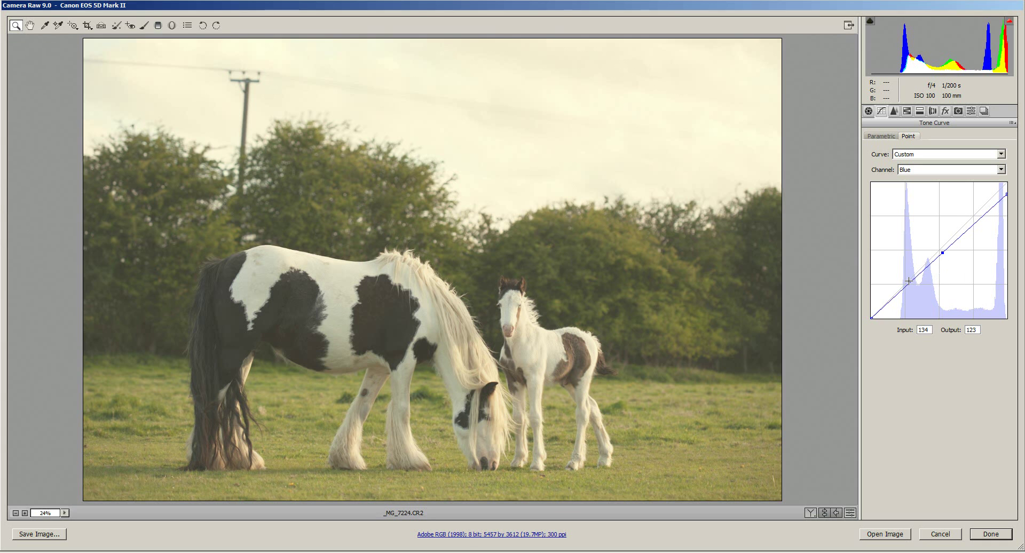
left_click_drag(909, 283, 904, 281)
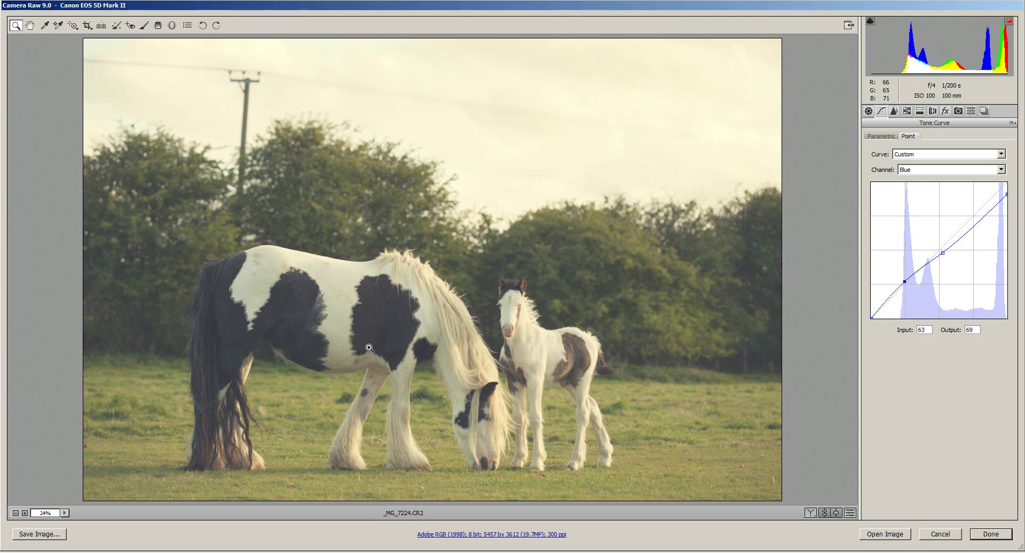
Step: On the Red channel curve, raise the midtone point at input 135 to output 141
left_click(950, 170)
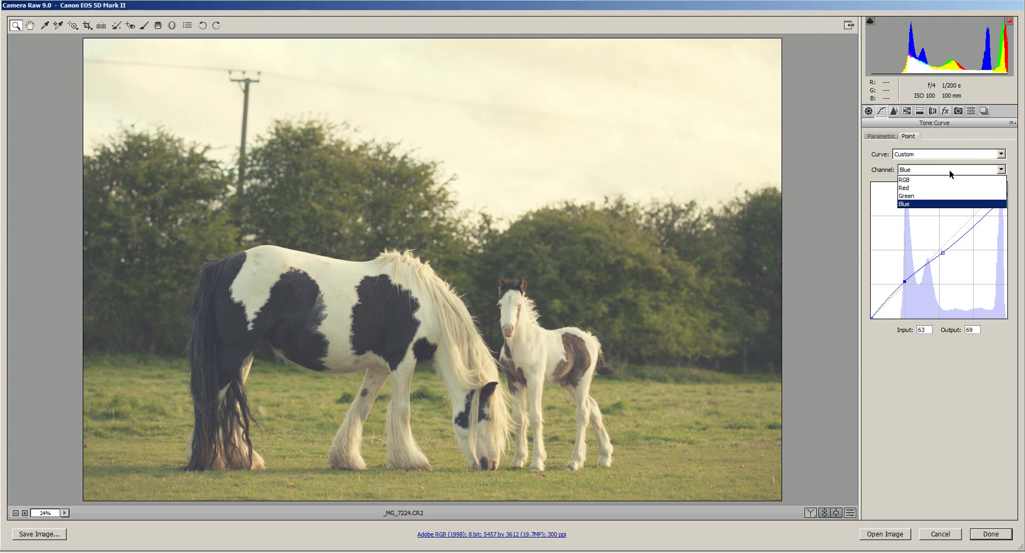
left_click(918, 189)
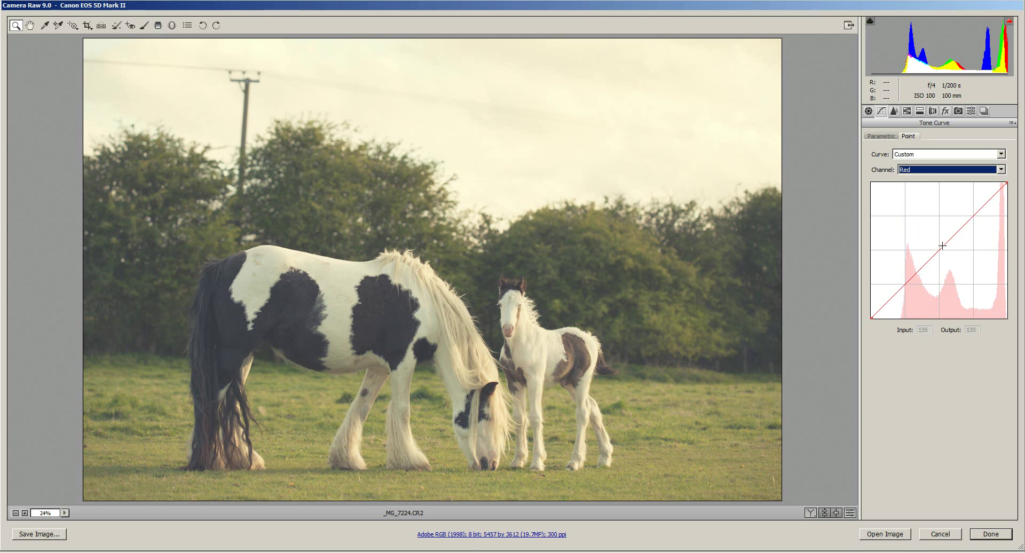
left_click_drag(943, 246, 943, 243)
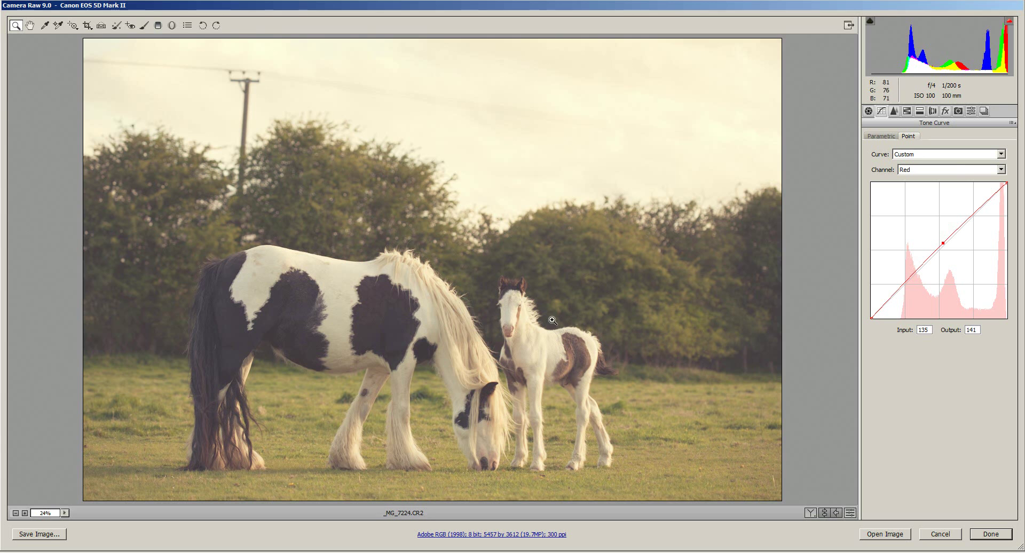
Step: Switch to the Green channel curve and anchor a point at its centre
left_click(954, 168)
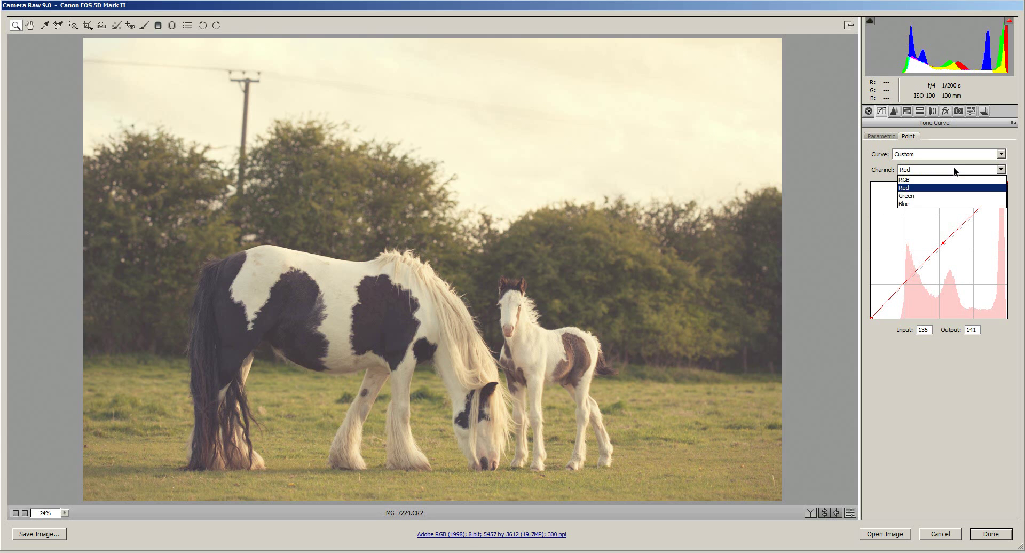
left_click(935, 197)
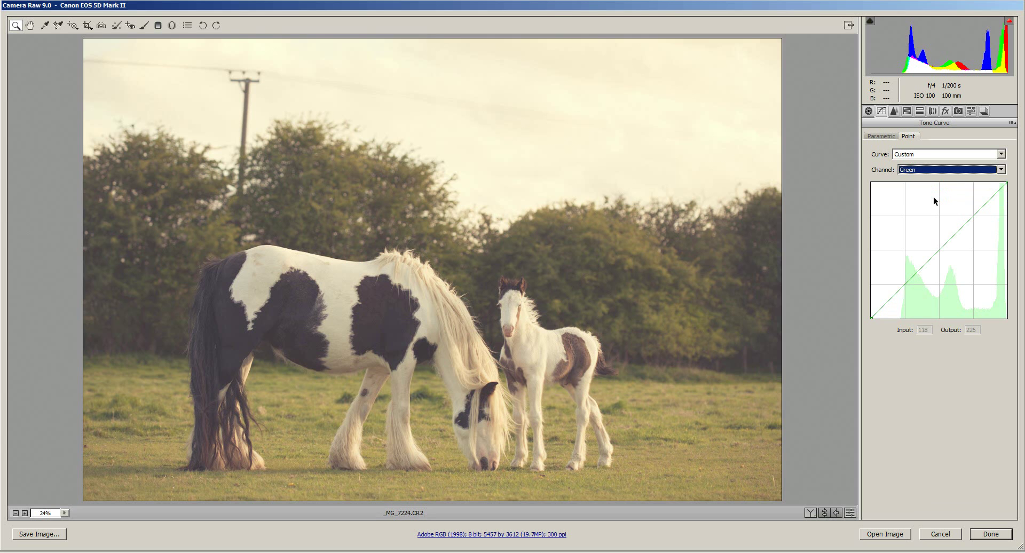
left_click(940, 249)
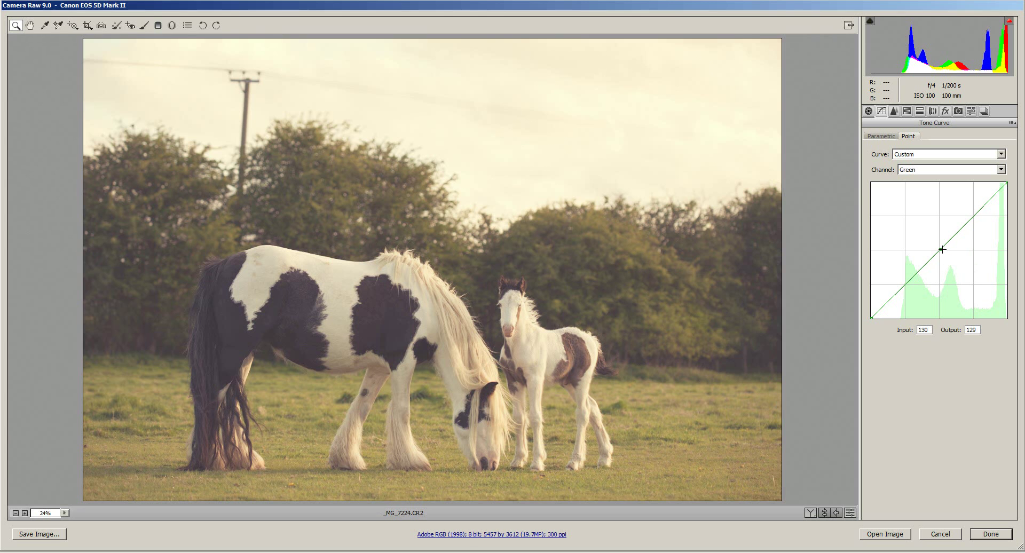
Step: Add an upper-tone green point and settle it just under the diagonal at 206/204
left_click(978, 212)
left_click_drag(974, 210, 974, 208)
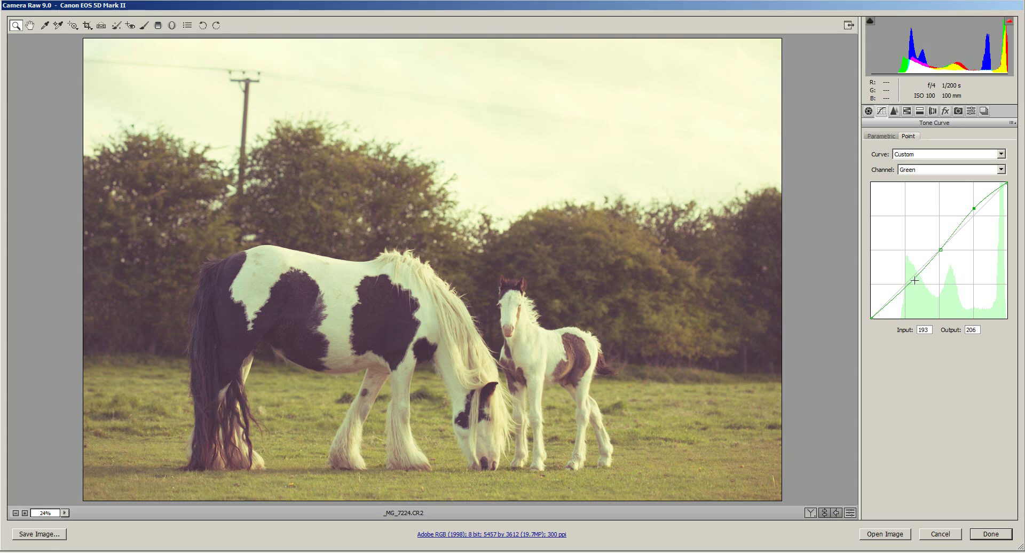
left_click_drag(975, 209, 979, 216)
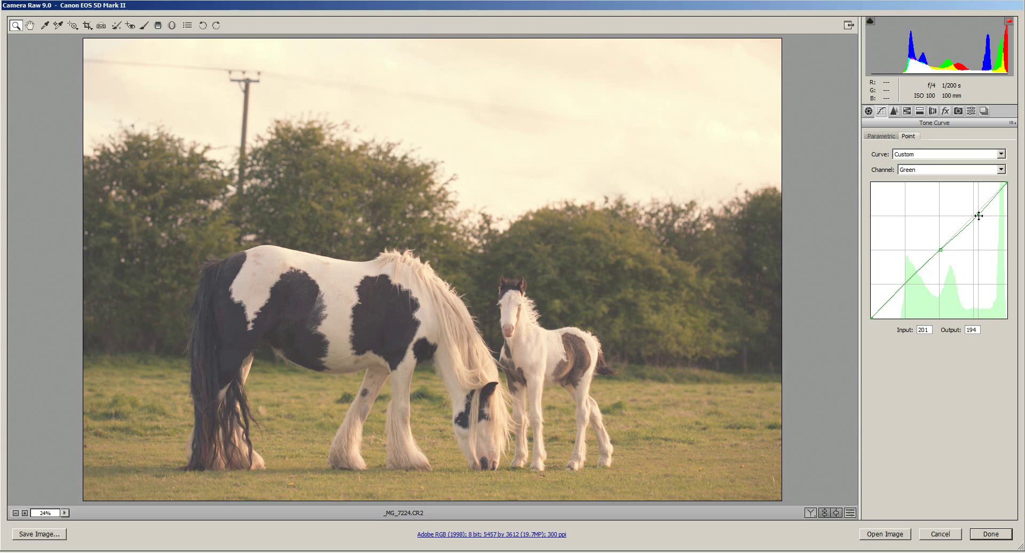
left_click_drag(979, 216, 982, 215)
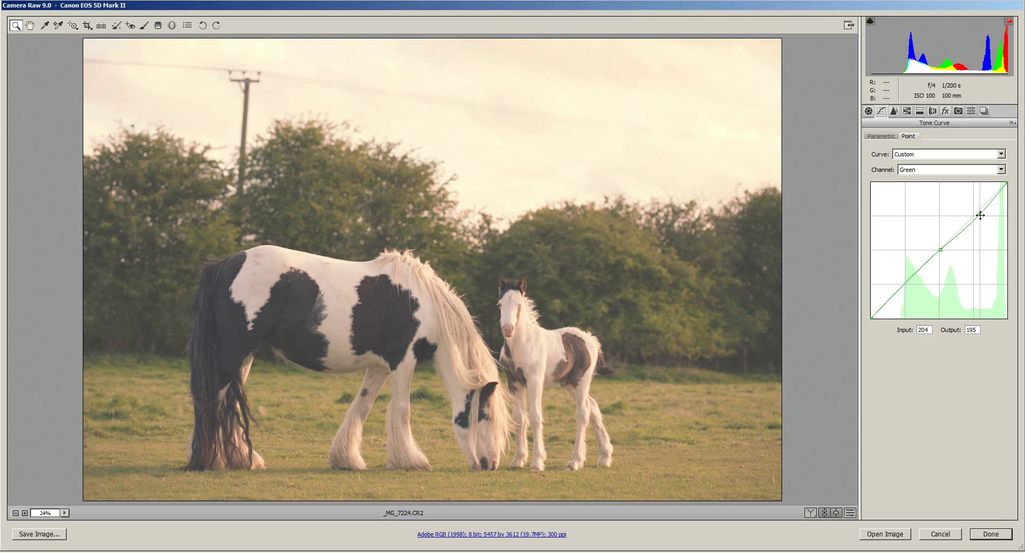
left_click_drag(981, 215, 981, 210)
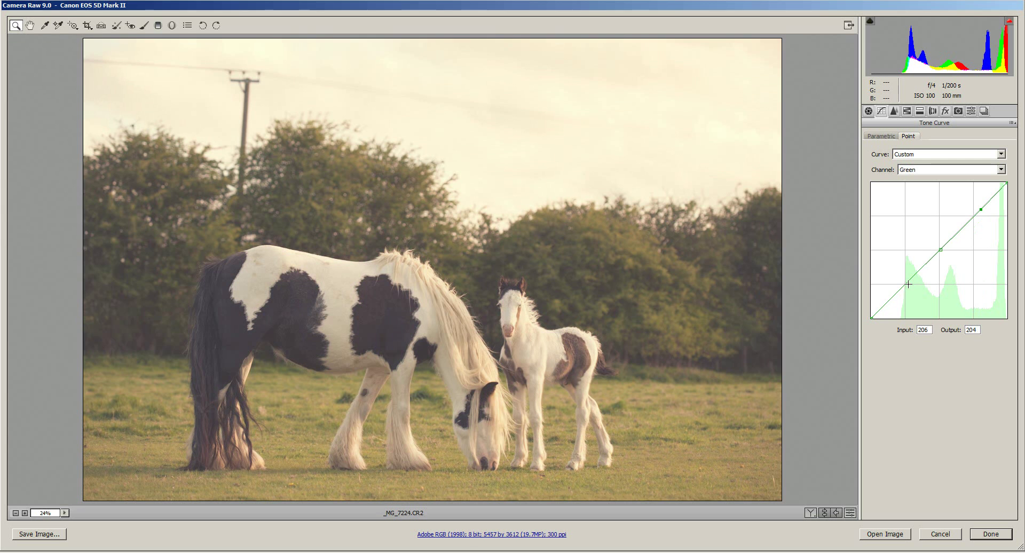
Step: Drag a green shadow point down to about 69/62 and adjust the upper green point to 203/201
left_click_drag(908, 285, 908, 285)
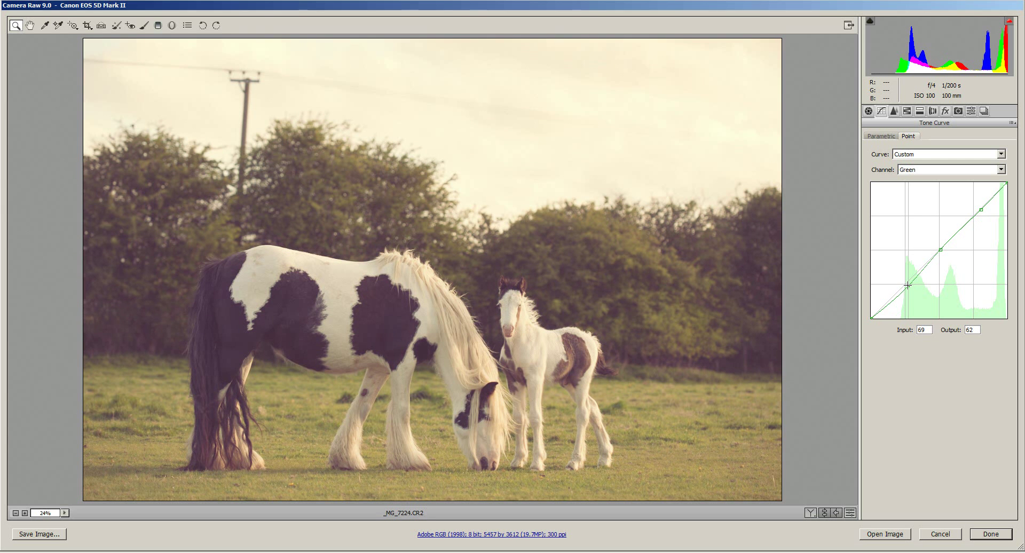
left_click(873, 359)
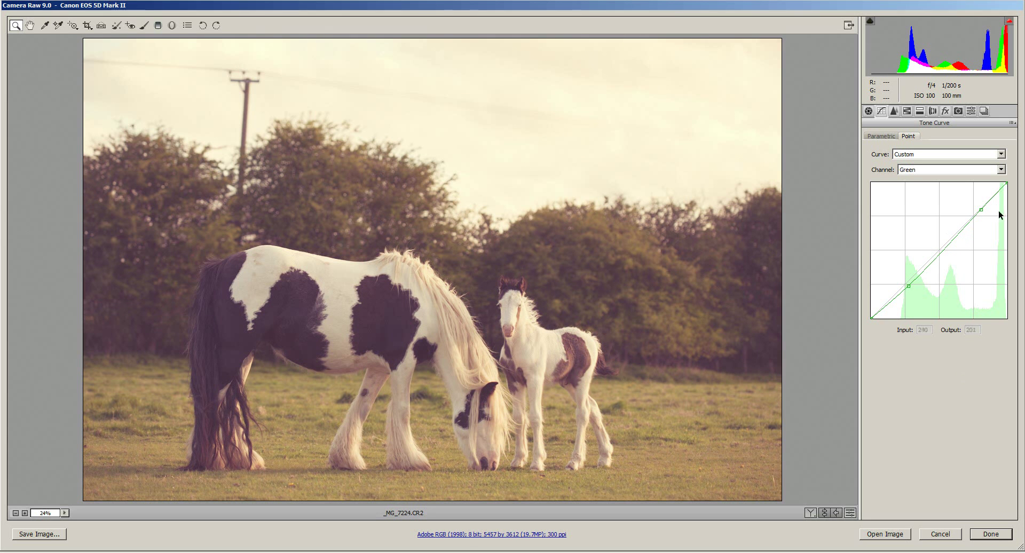
left_click_drag(980, 211, 980, 211)
Step: Return to the RGB curve and lift its black point to output 61
left_click(935, 167)
left_click(924, 182)
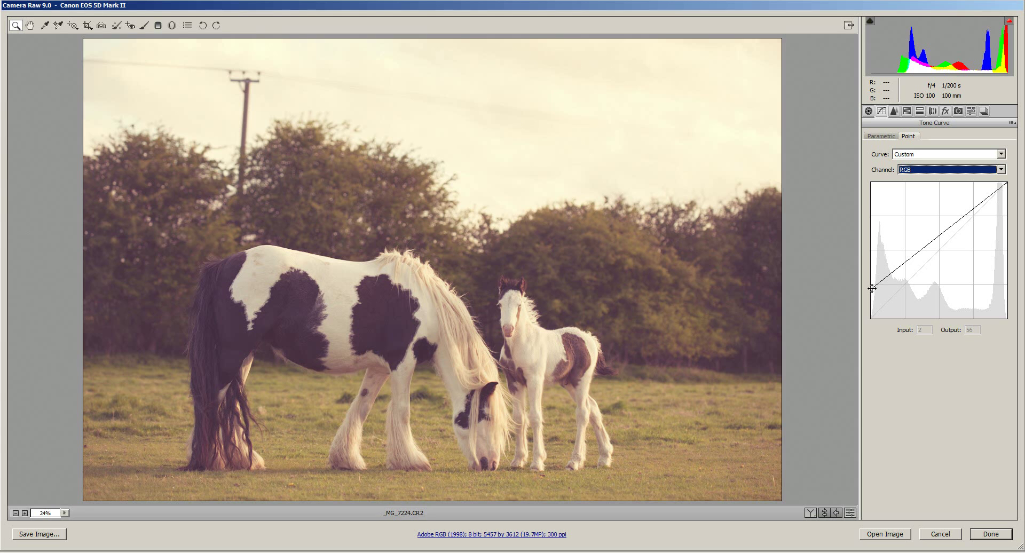
left_click_drag(872, 289, 872, 286)
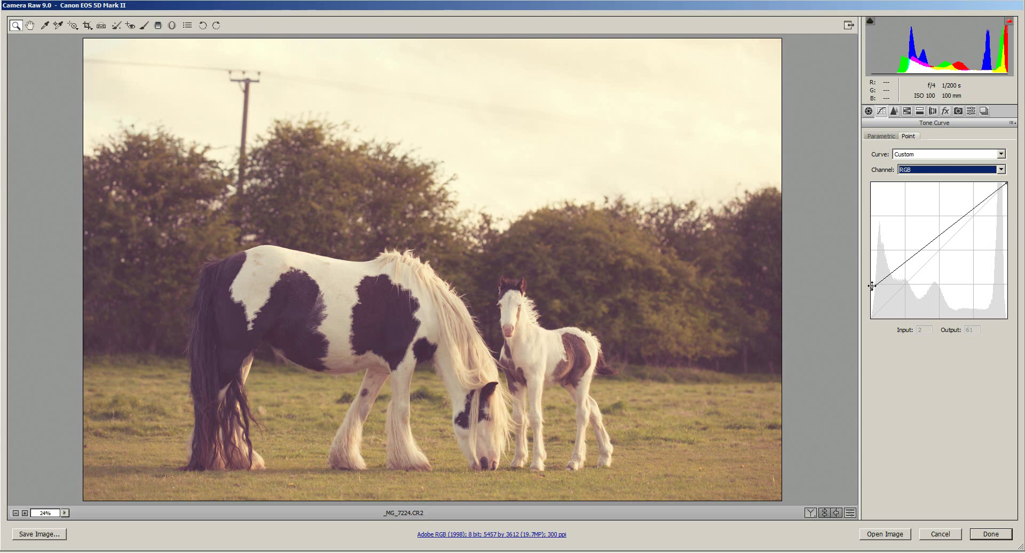